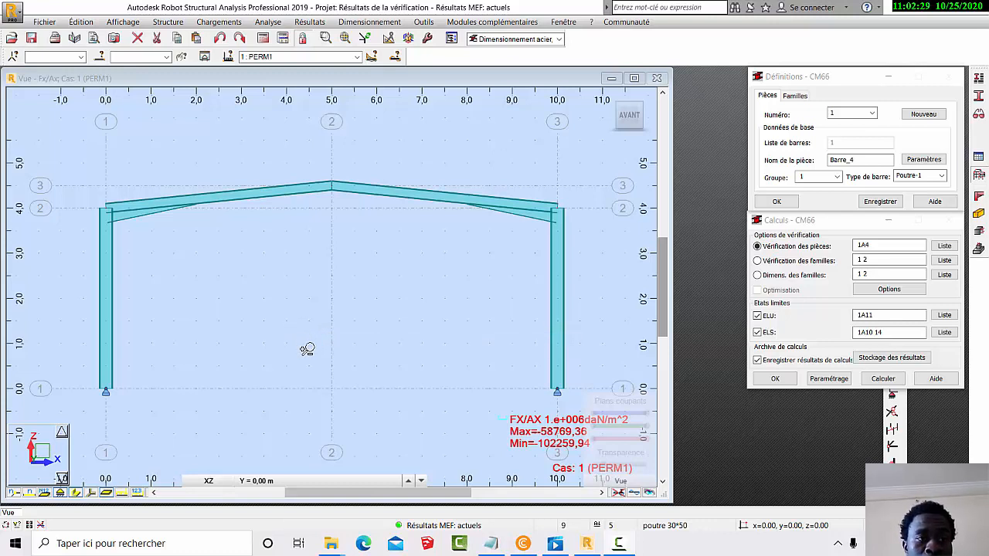
- Open the print composition assistant, show the standard report components and remove every component from the current report
click(47, 25)
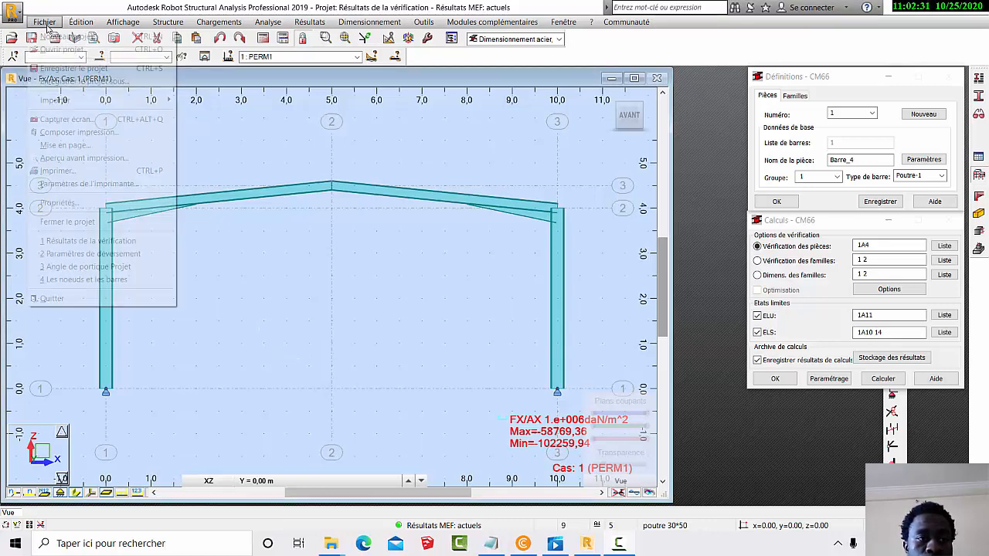
click(81, 132)
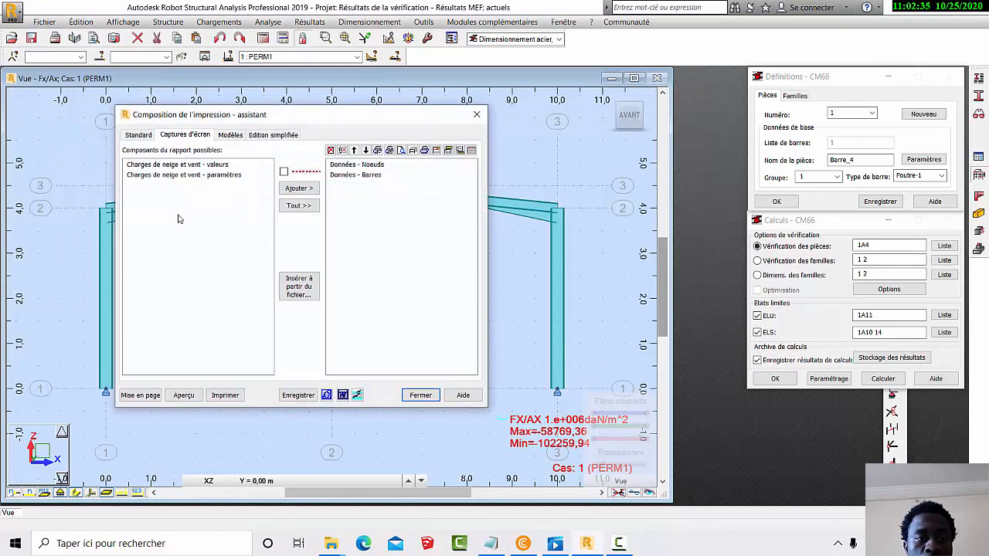
drag(312, 116, 338, 115)
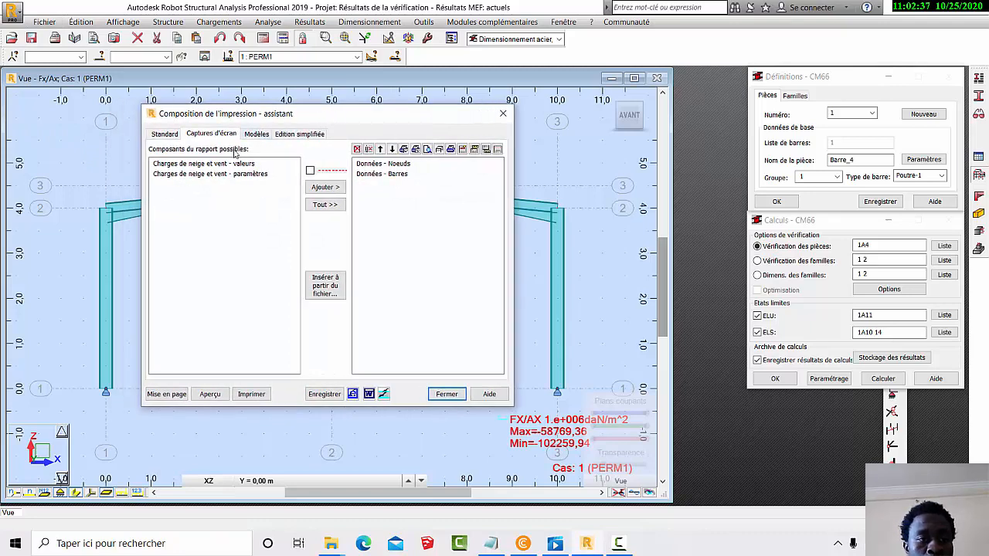
click(167, 135)
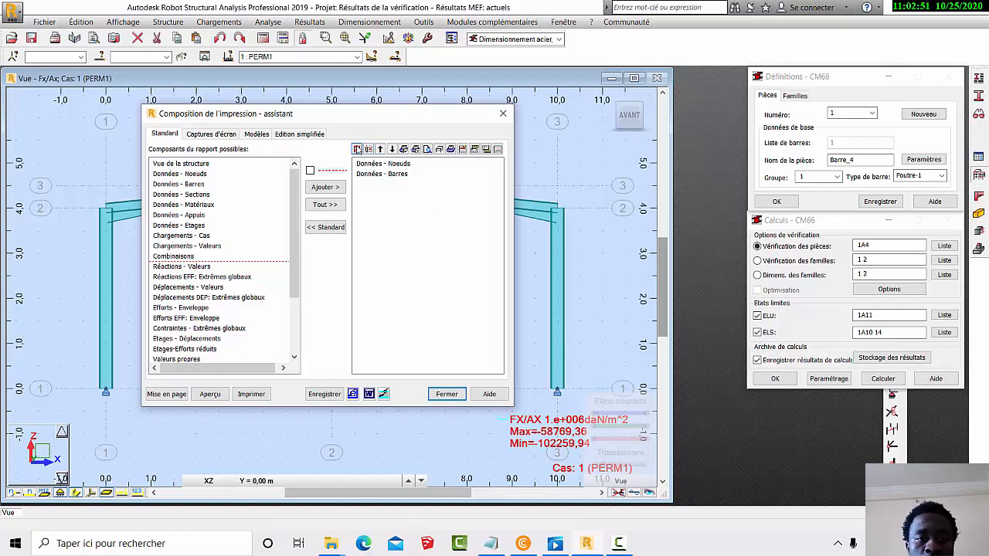
click(357, 149)
click(277, 289)
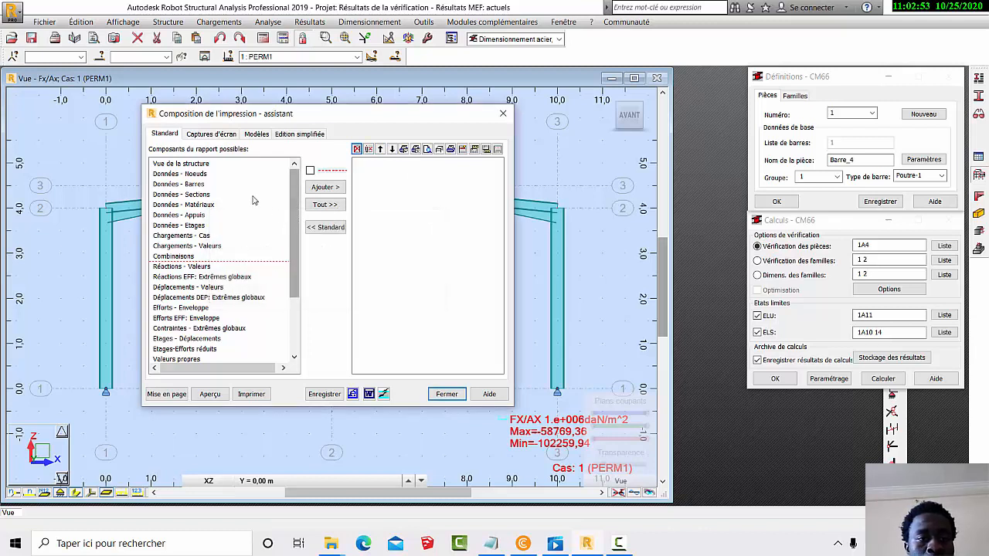
- Add Données - Noeuds, Données - Barres, Données - Sections and Données - Matériaux to the empty report
click(186, 174)
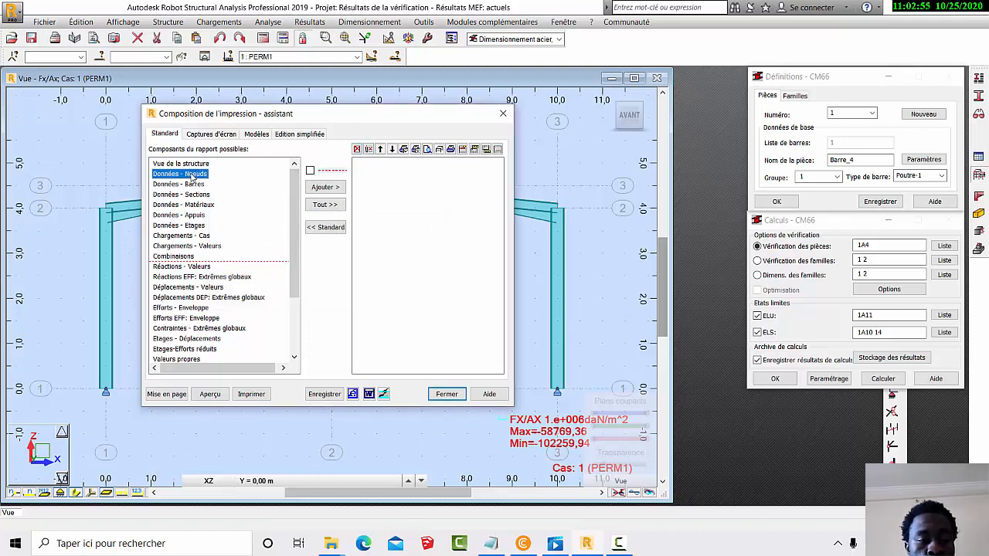
click(324, 187)
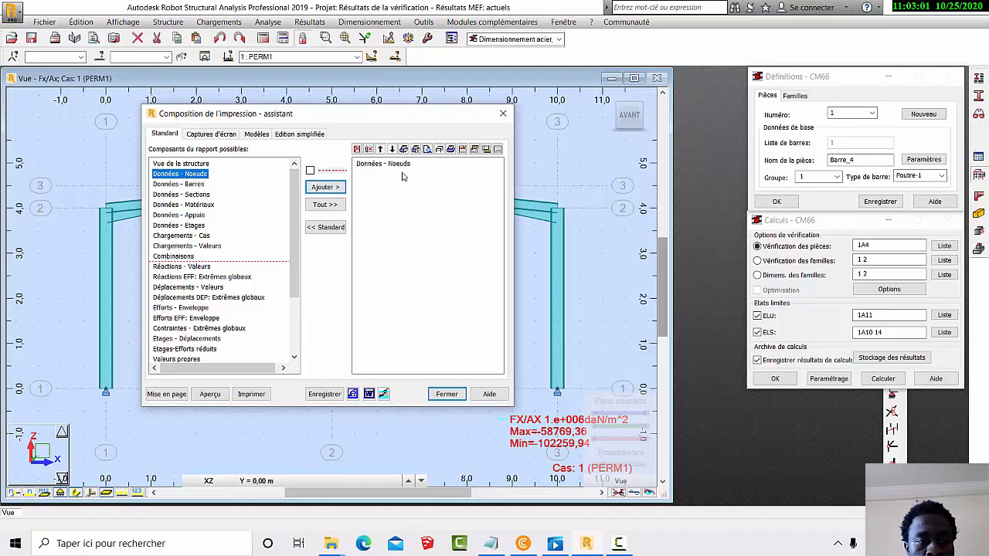
click(197, 186)
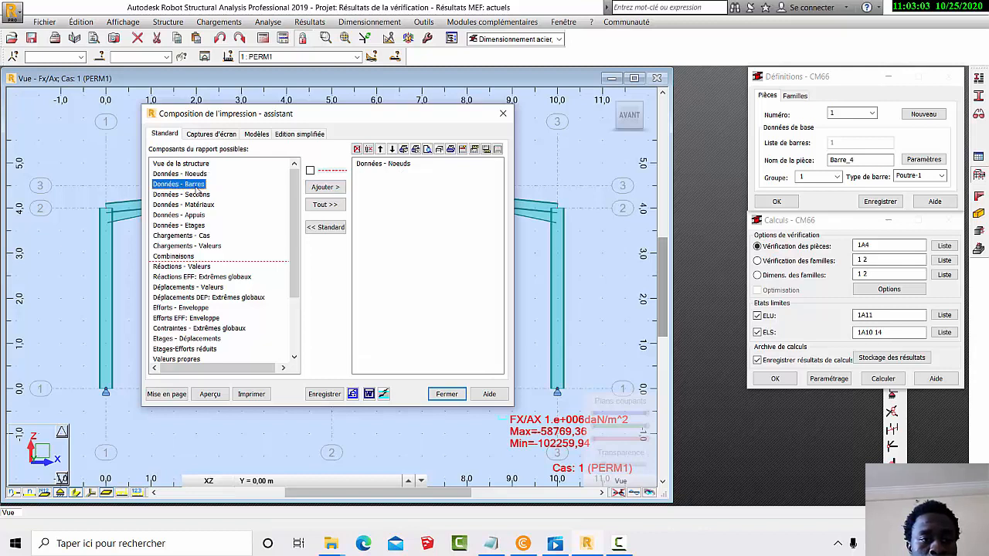
click(325, 187)
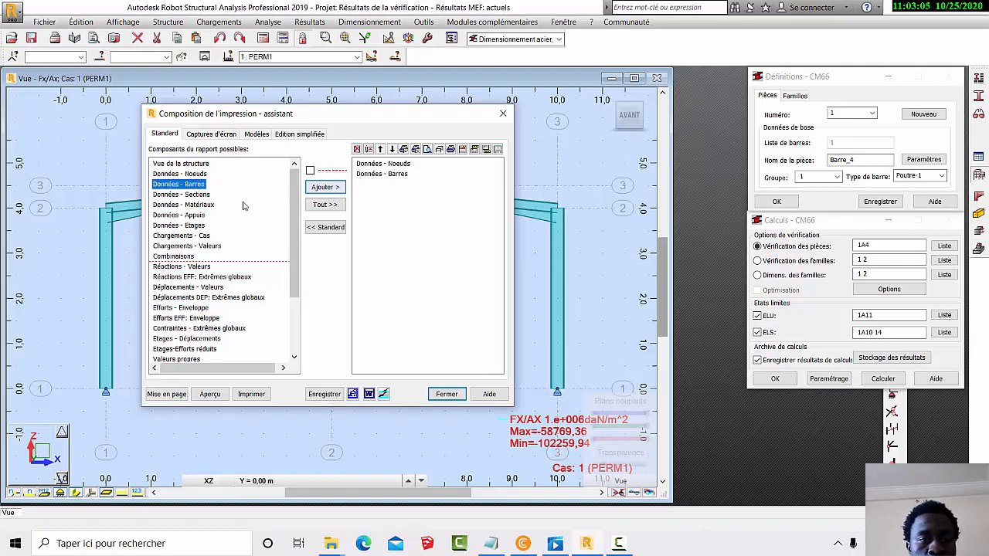
click(203, 196)
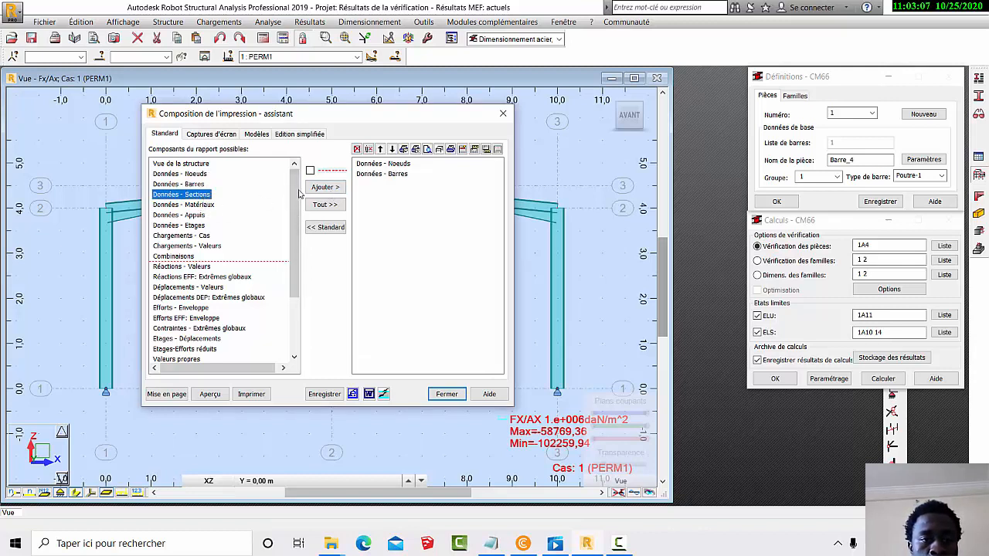
click(325, 187)
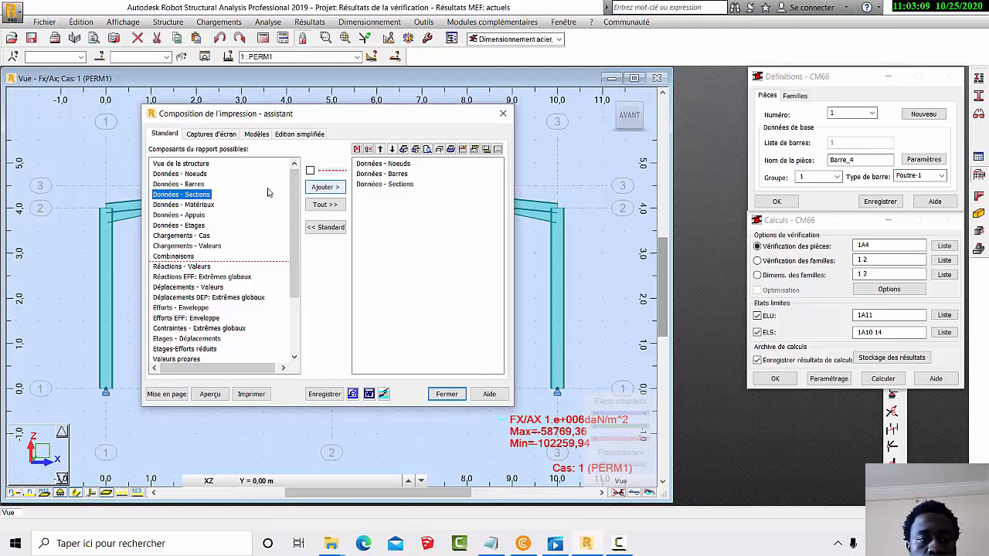
click(215, 204)
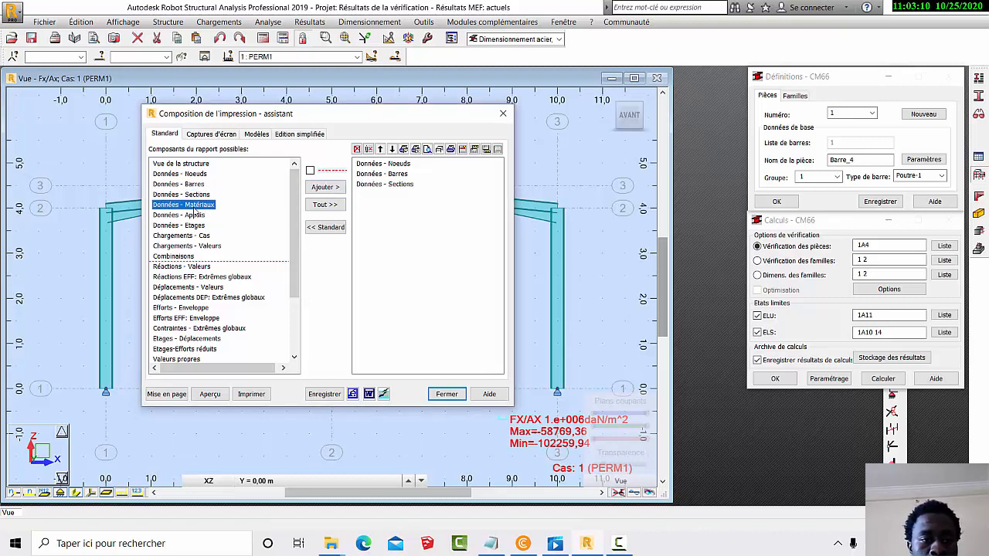
click(323, 189)
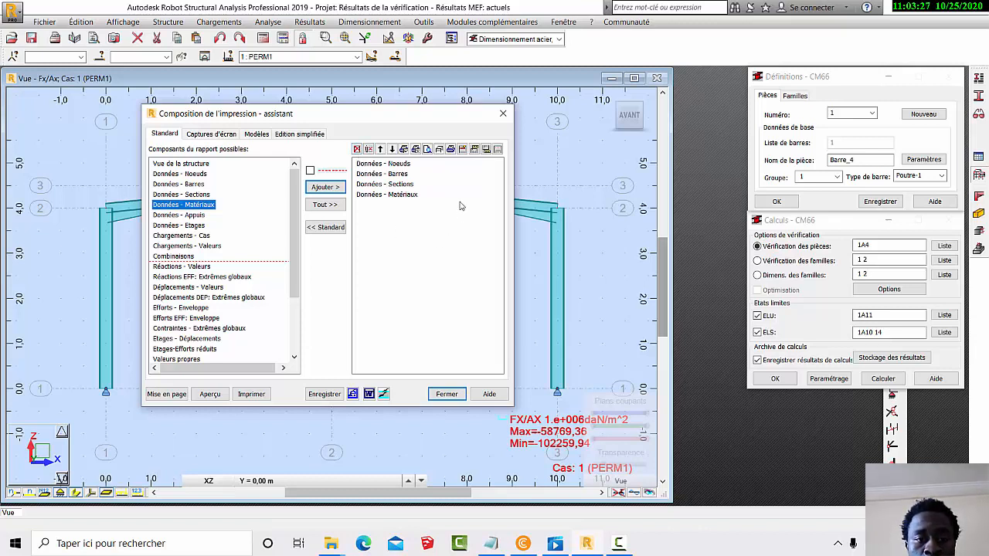
- Clear the report and rebuild it with the Noeuds, Barres, Sections and Matériaux data components
click(357, 151)
click(297, 285)
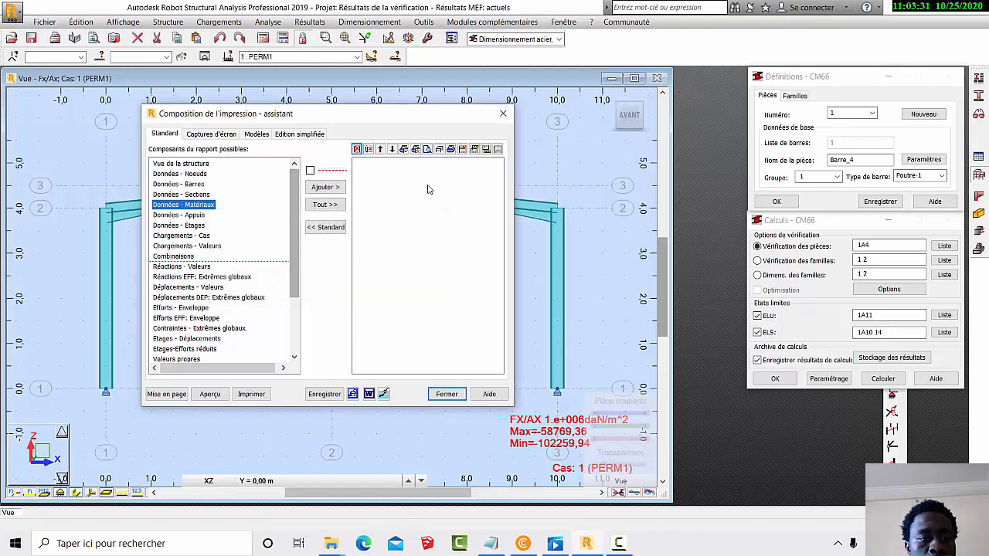
click(192, 174)
click(336, 190)
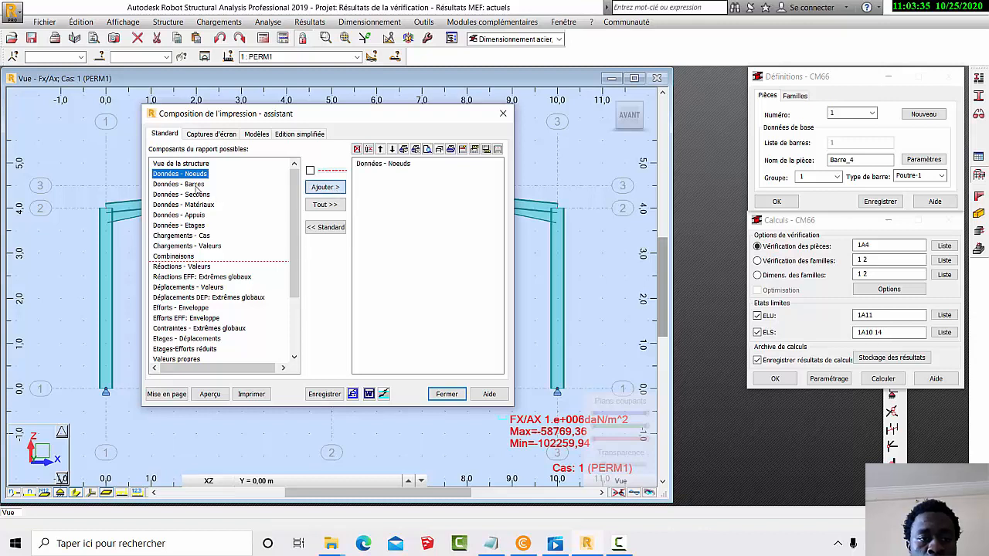
click(325, 189)
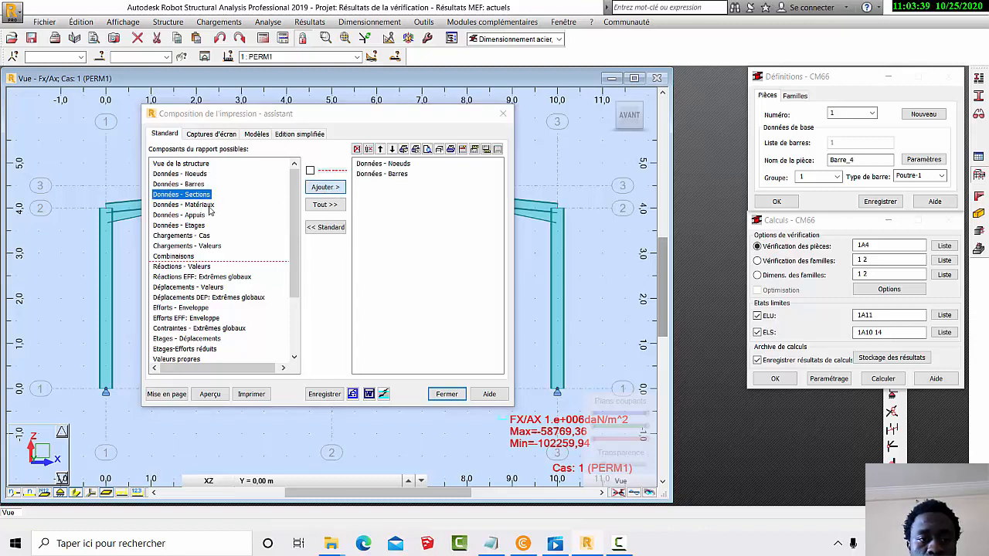
click(328, 188)
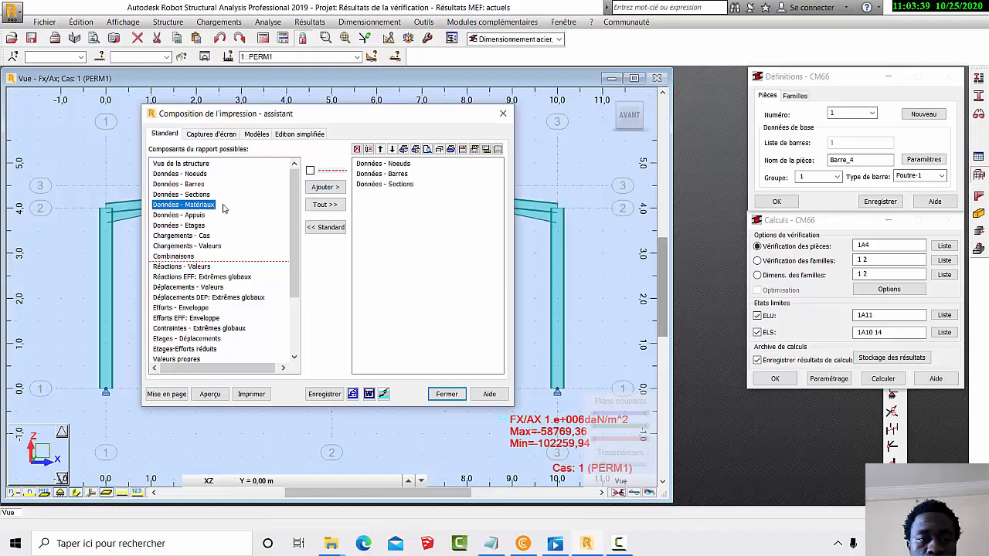
click(332, 189)
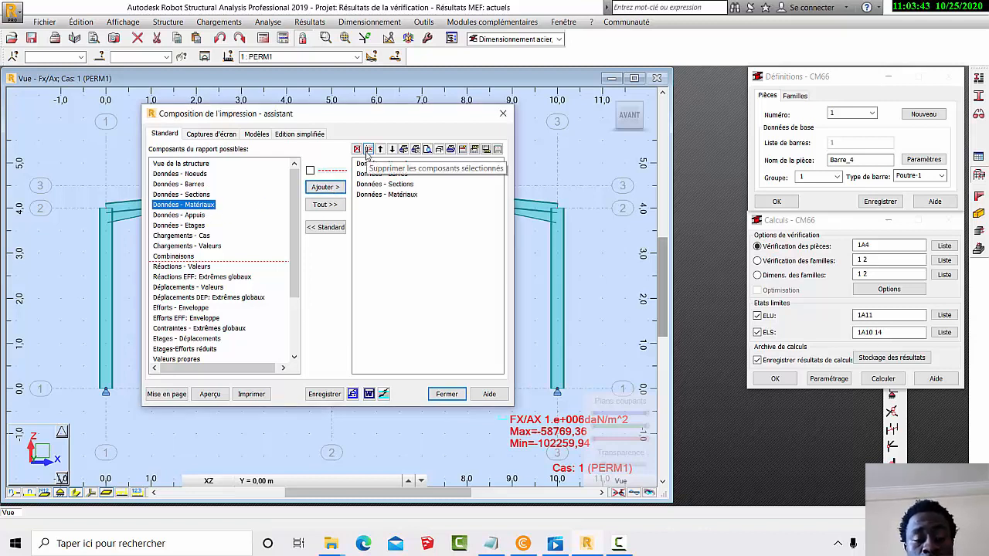
- Remove Données - Sections from the report and shift Données - Matériaux up one place and back down
click(409, 186)
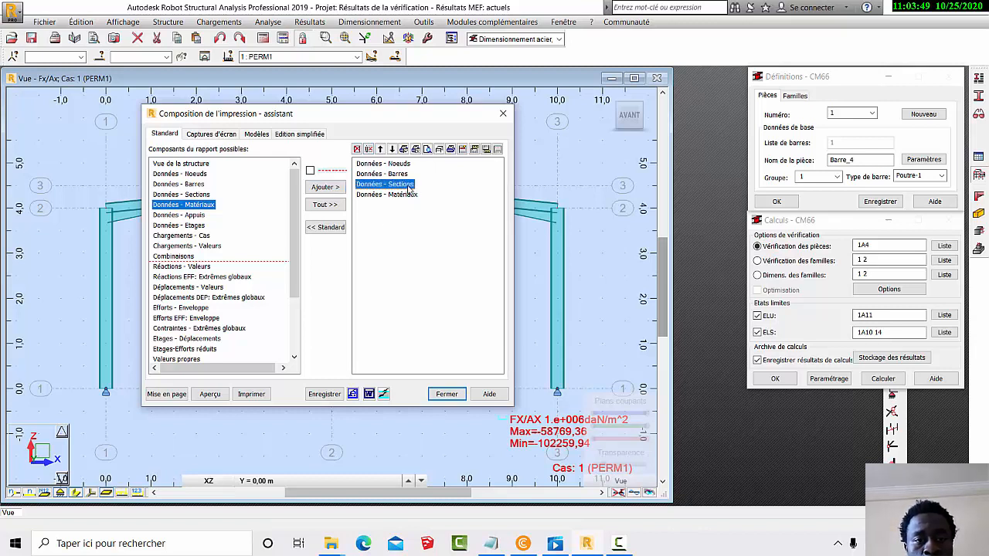
click(370, 150)
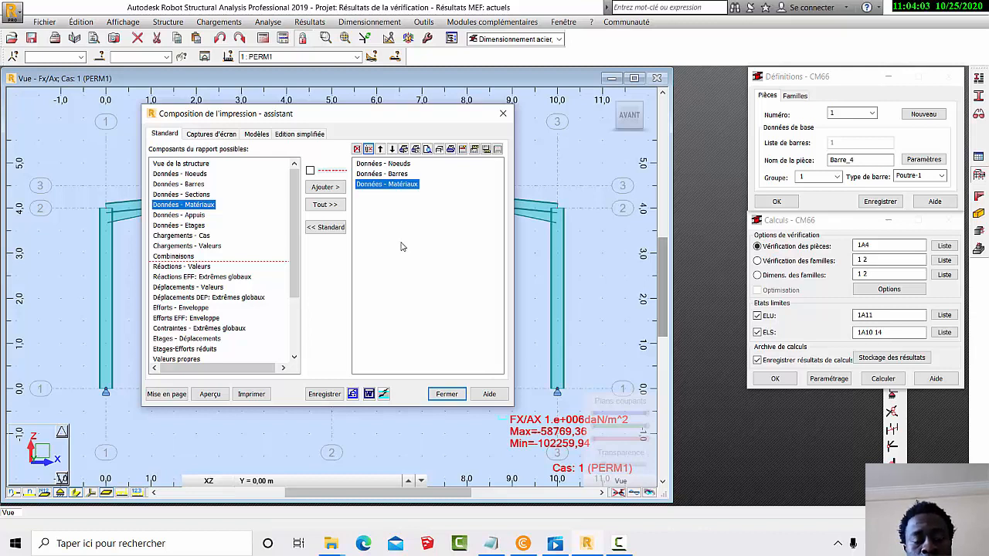
click(380, 149)
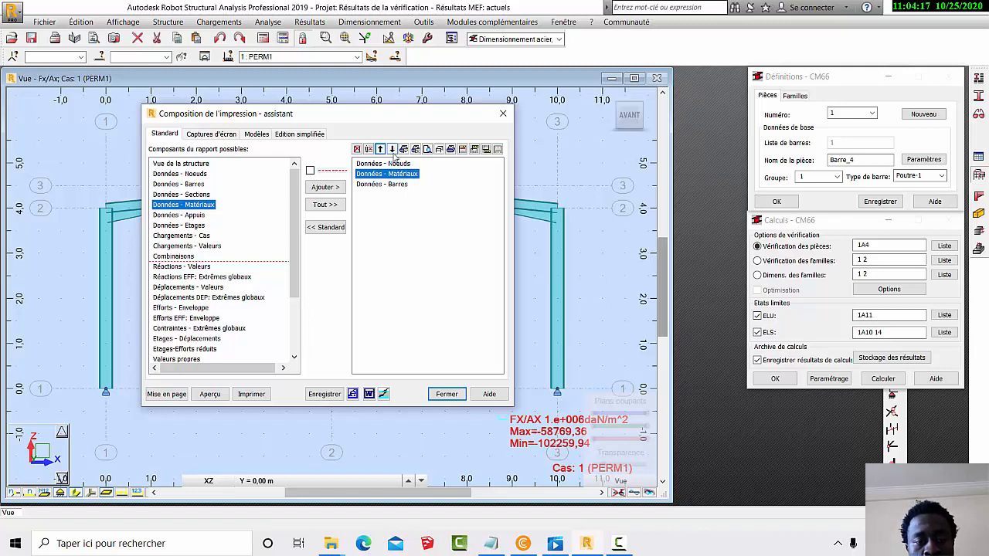
click(392, 149)
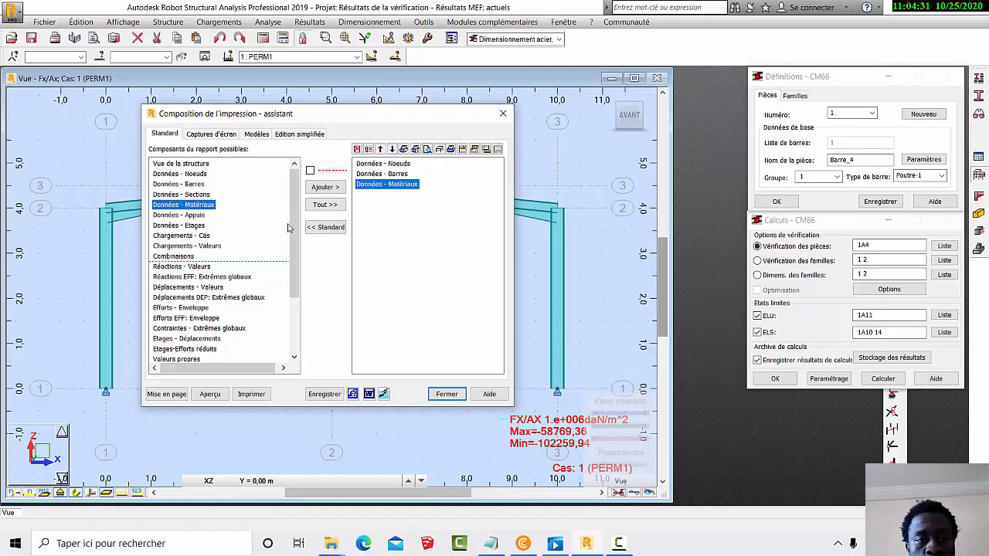
- Add Données - Appuis and Données - Etages to the end of the report
click(196, 216)
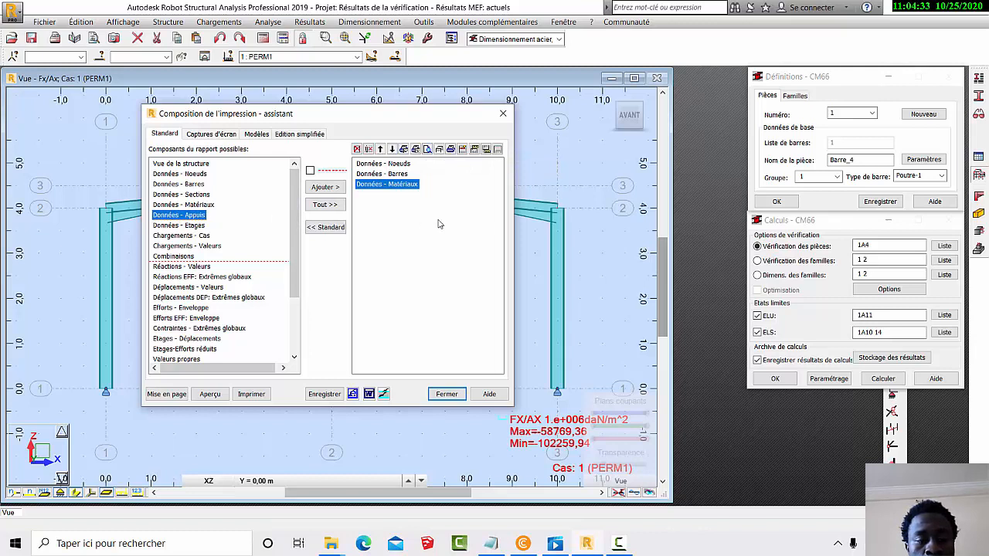
click(323, 187)
click(190, 225)
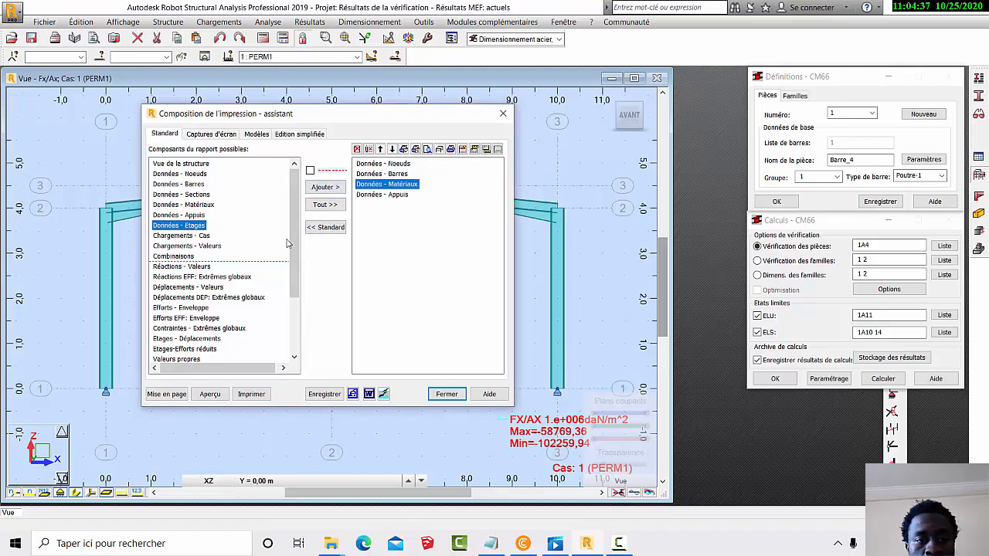
click(325, 188)
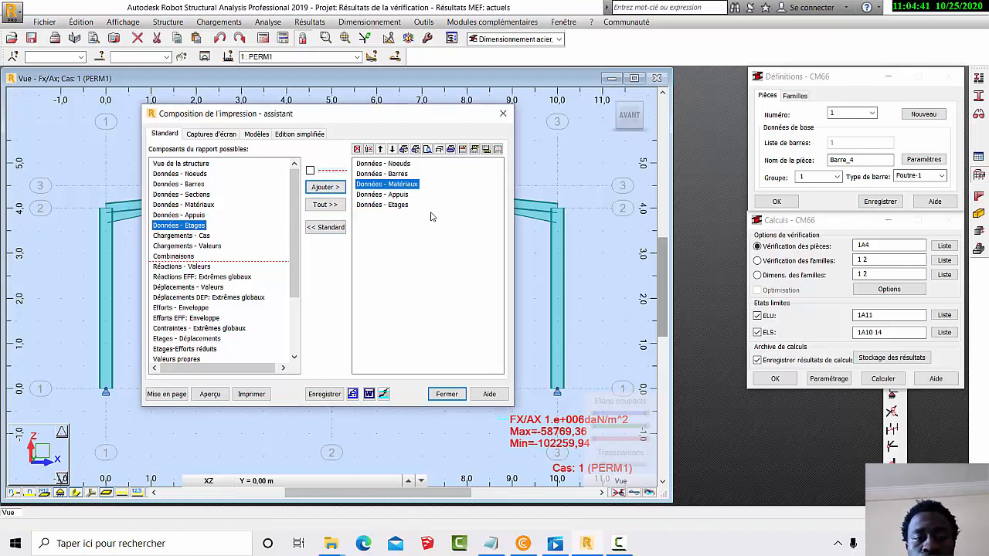
- Preview the Données - Matériaux component enlarged, look over its page and return to the print composition
click(426, 150)
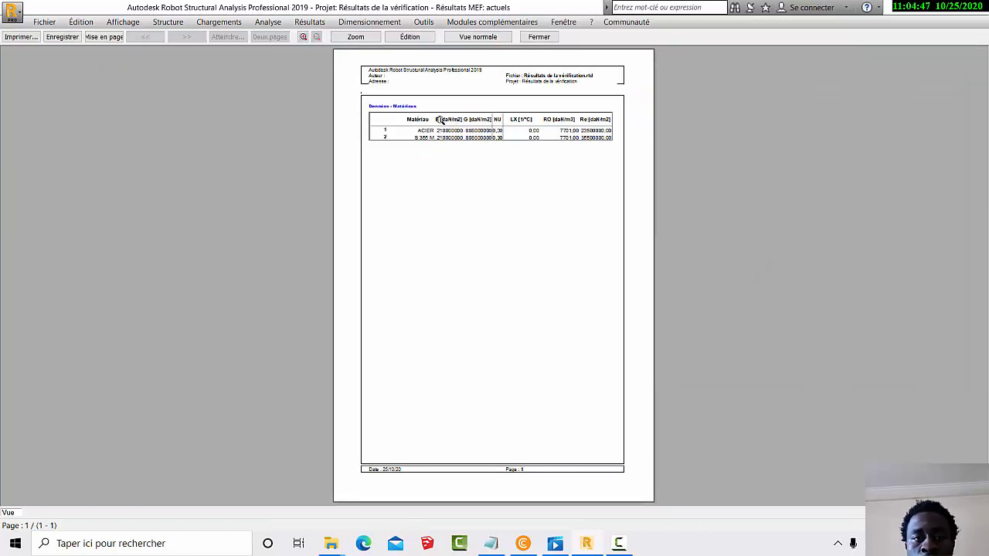
click(351, 37)
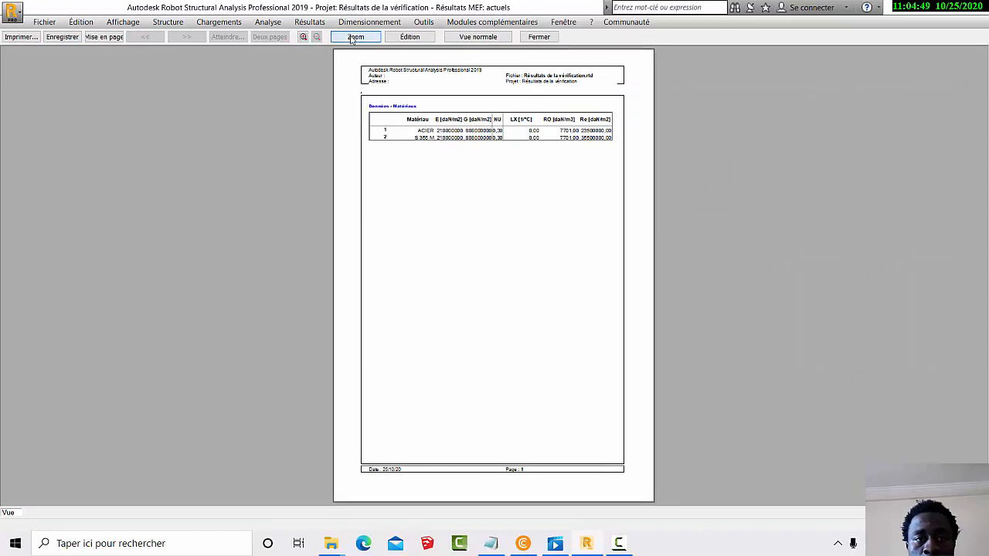
click(303, 37)
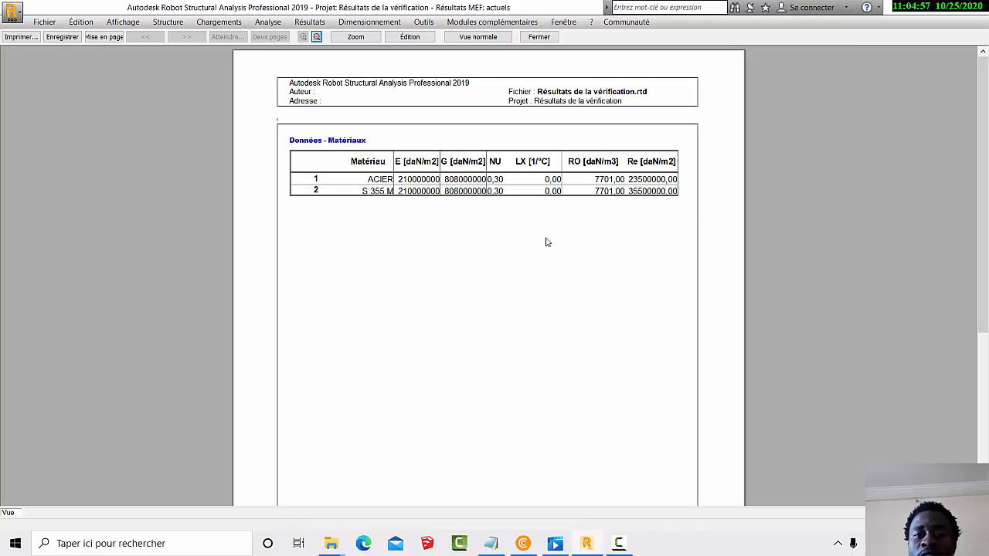
scroll(601, 322, down, 5)
scroll(589, 275, up, 5)
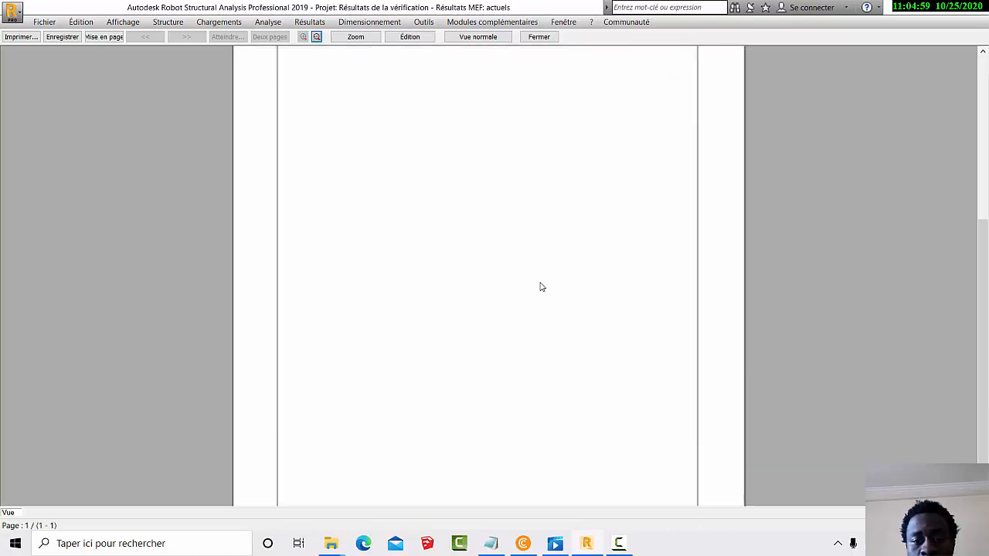
click(538, 38)
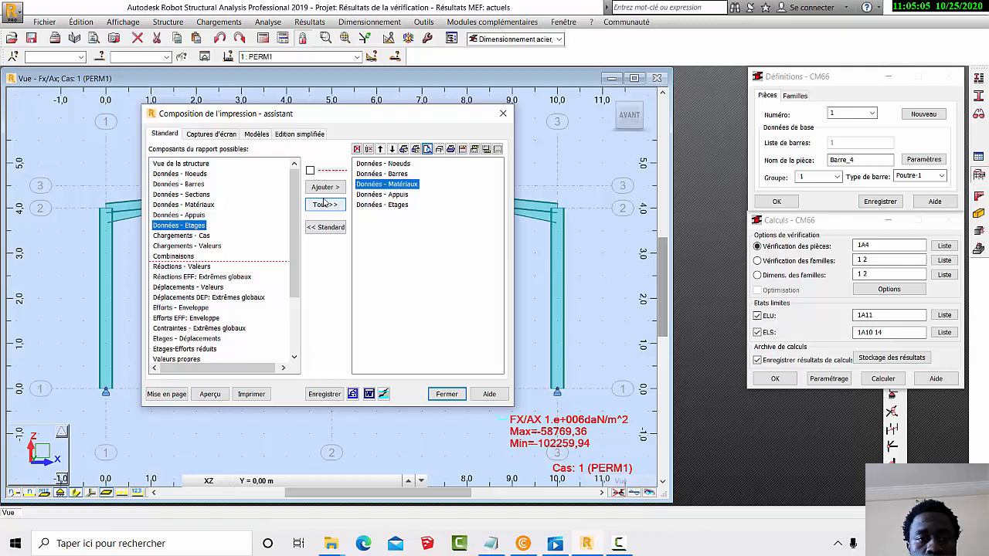
- Remove all components from the report and add the complete set of standard components instead
click(356, 148)
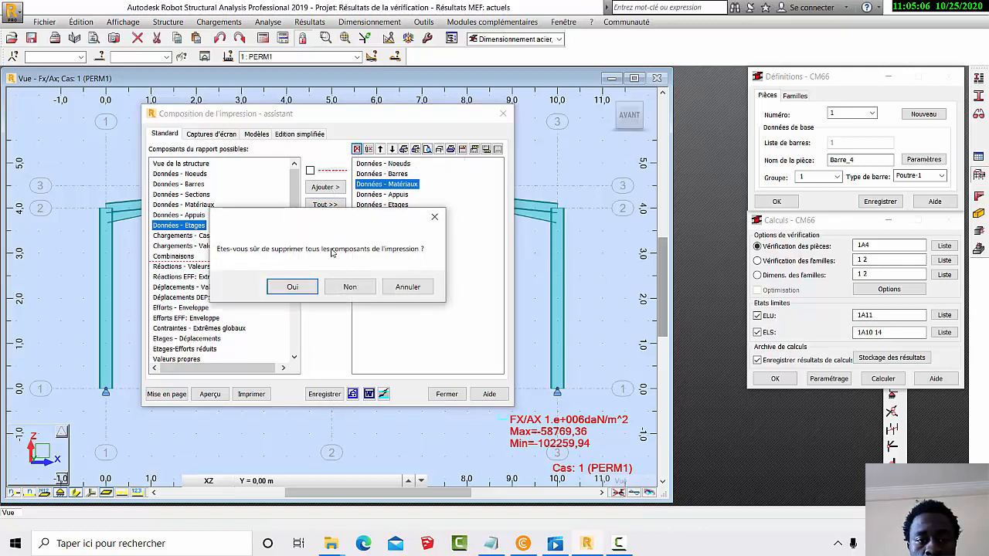
click(288, 292)
click(200, 340)
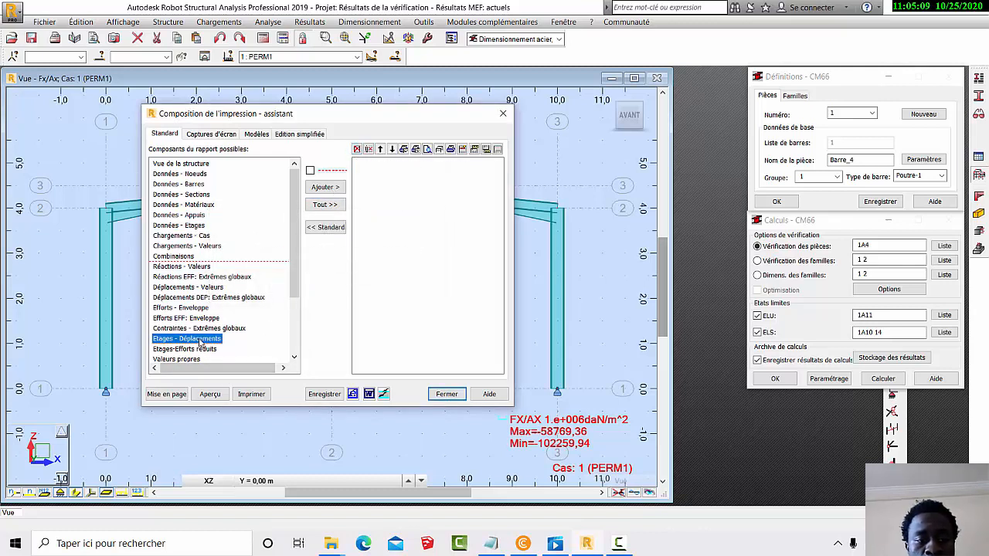
click(326, 205)
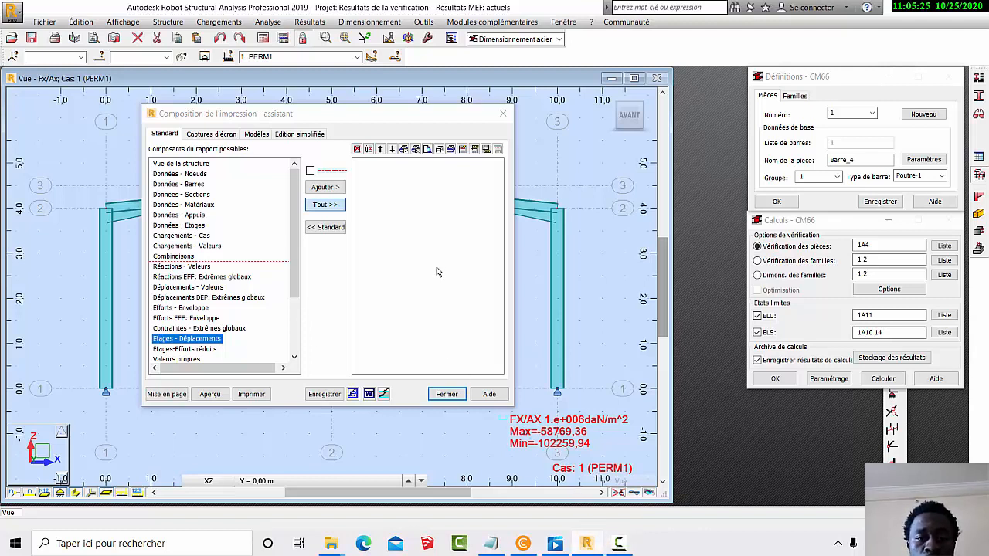
click(618, 544)
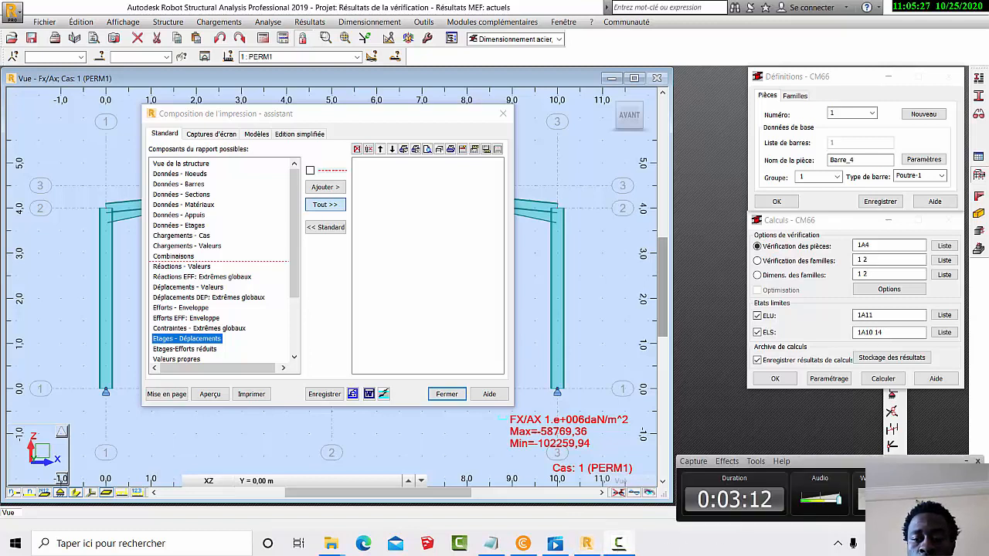
click(618, 544)
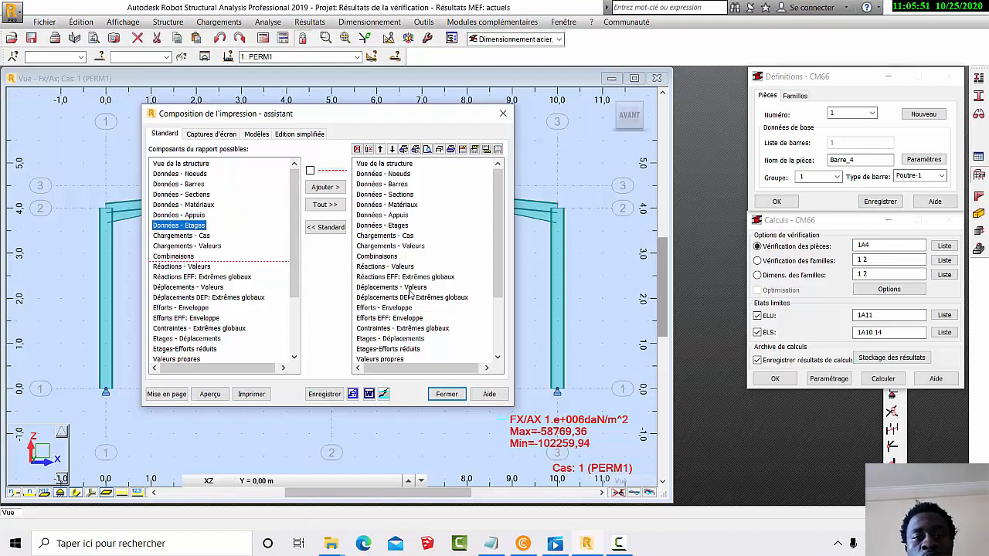
- Preview the full calculation note and browse from its cover page to the sections, materials and load case tables
click(427, 149)
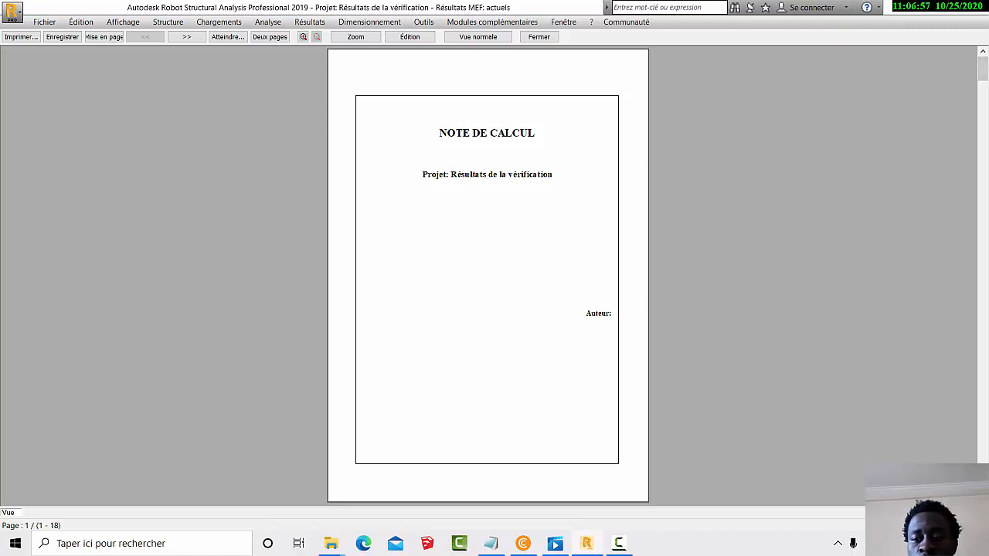
drag(983, 68, 983, 116)
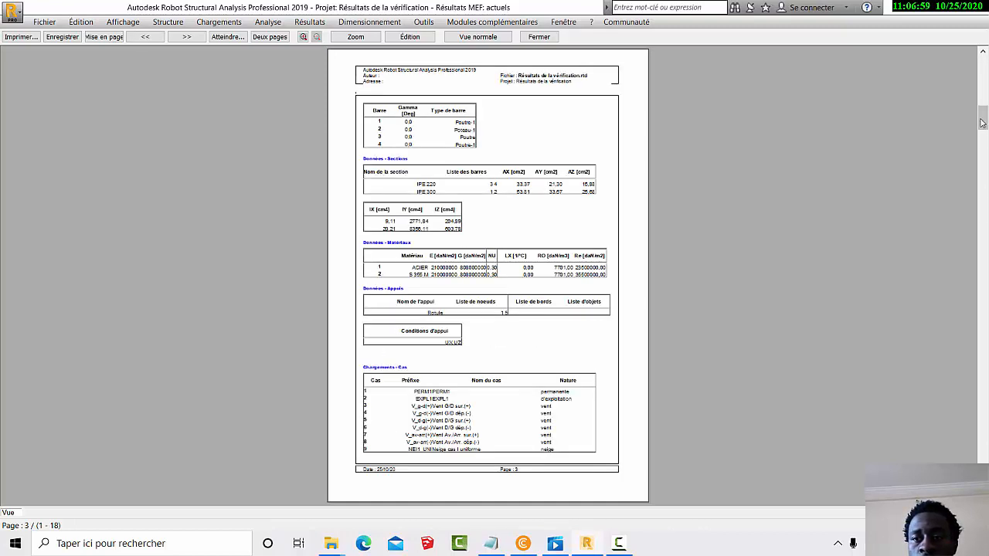